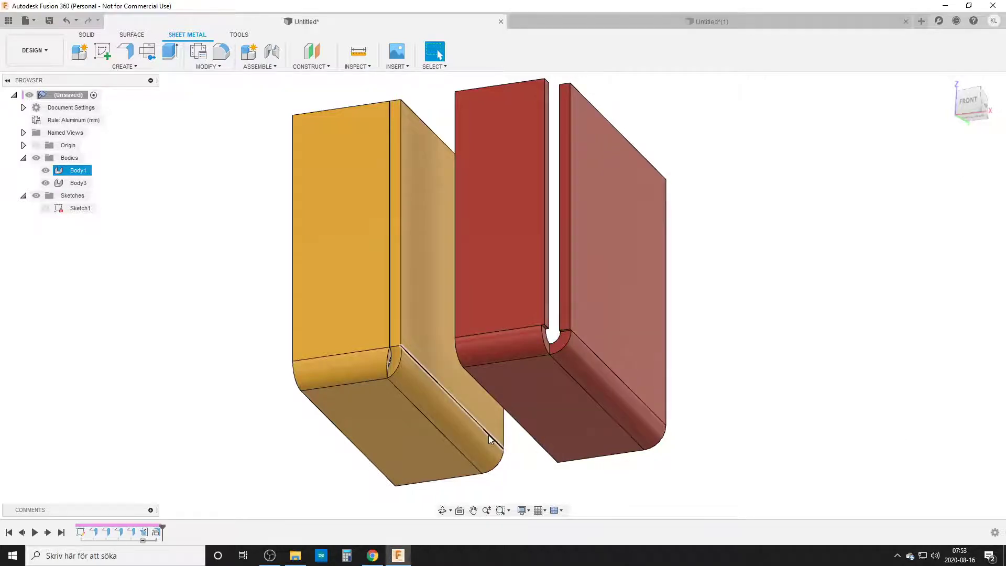
{"action": "scroll", "coordinate": [489, 439], "scroll_direction": "up", "scroll_amount": 3}
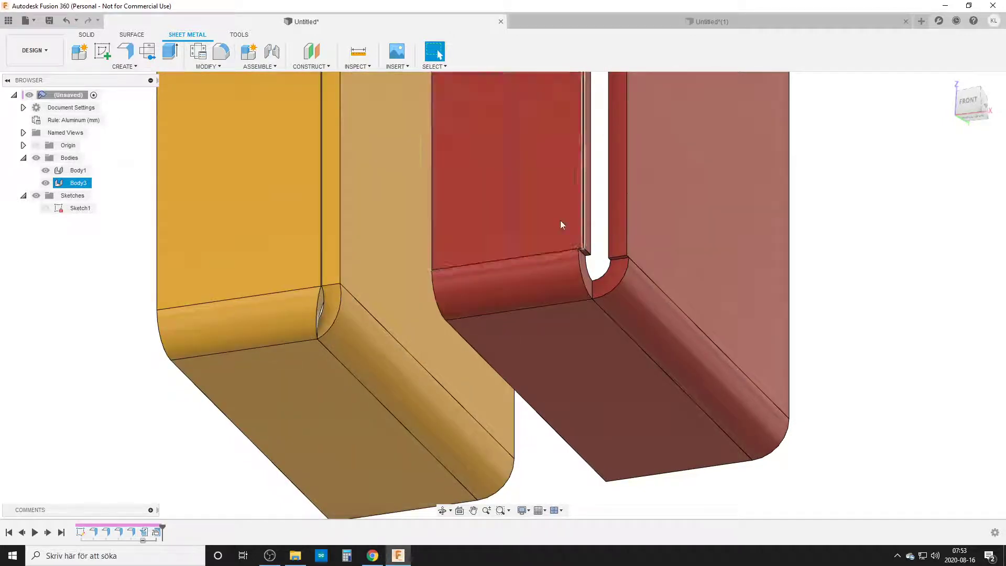
{"action": "scroll", "coordinate": [560, 221], "scroll_direction": "down", "scroll_amount": 3}
{"action": "scroll", "coordinate": [499, 264], "scroll_direction": "down", "scroll_amount": 2}
- Inspect the two existing bodies and their flat pattern, then roll history forward to refold them
{"action": "middle_click_drag", "start_coordinate": [482, 266], "coordinate": [444, 317], "text": "shift"}
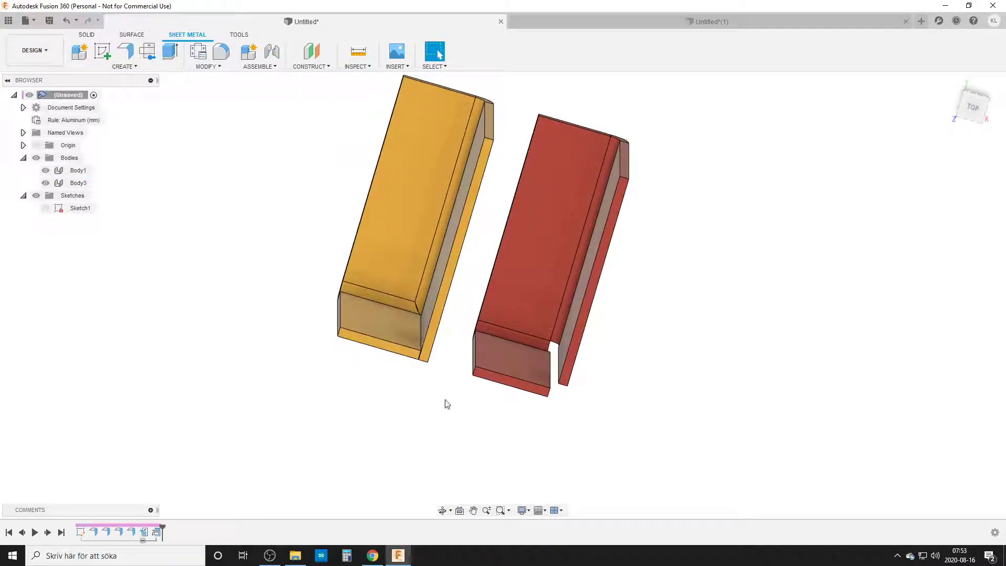
{"action": "middle_click_drag", "start_coordinate": [444, 392], "coordinate": [401, 437], "text": "shift"}
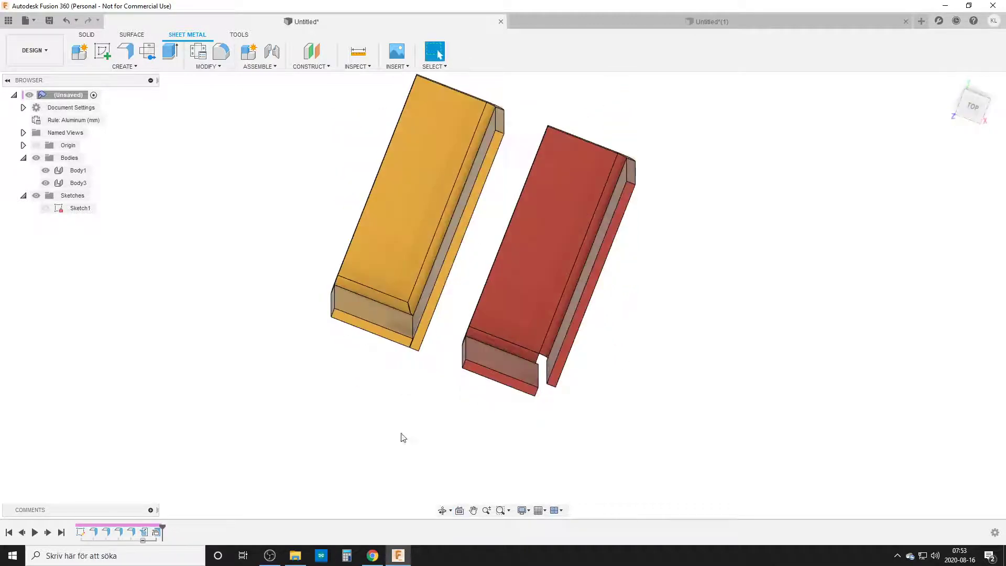
{"action": "double_click", "coordinate": [158, 531]}
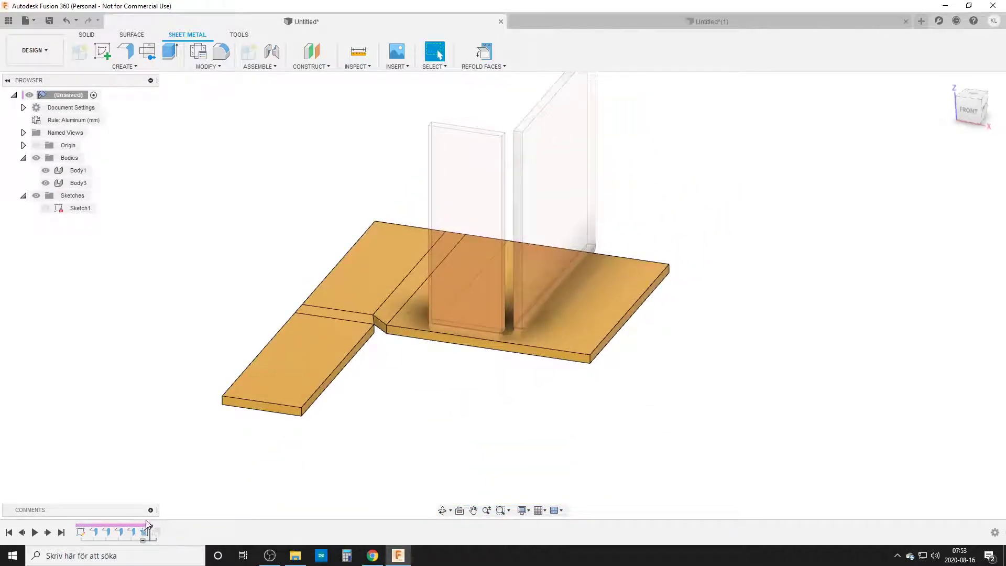
{"action": "left_click_drag", "start_coordinate": [148, 525], "coordinate": [161, 527]}
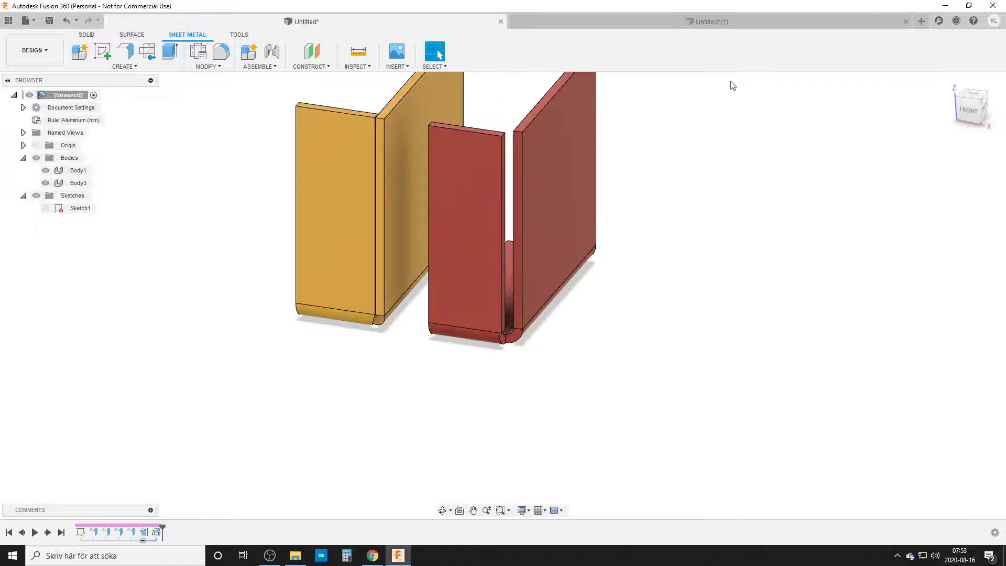
- In the Untitled(1) plate design, start a flange on the front-left and front-right edges
{"action": "left_click", "coordinate": [765, 22]}
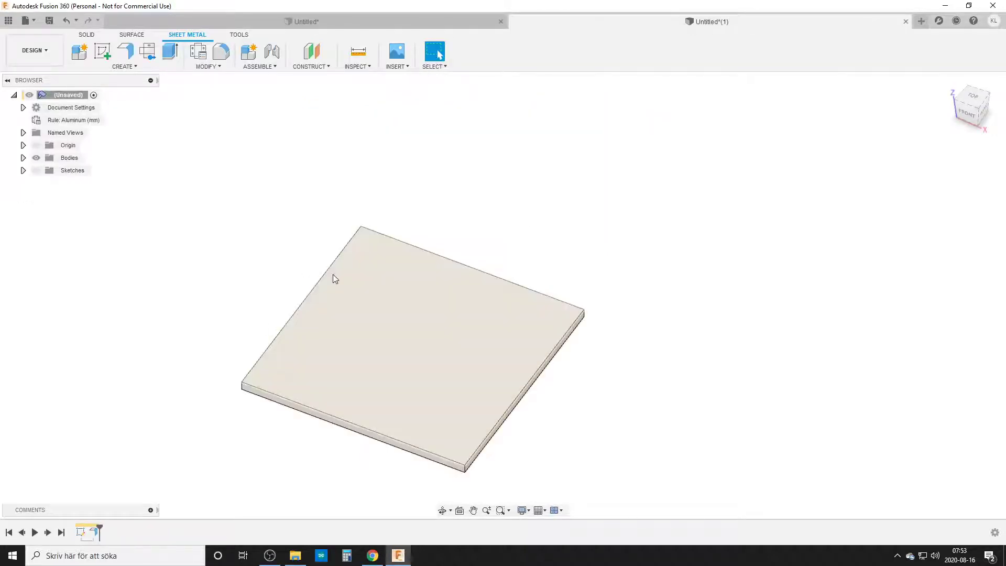
{"action": "middle_click_drag", "start_coordinate": [387, 280], "coordinate": [468, 217]}
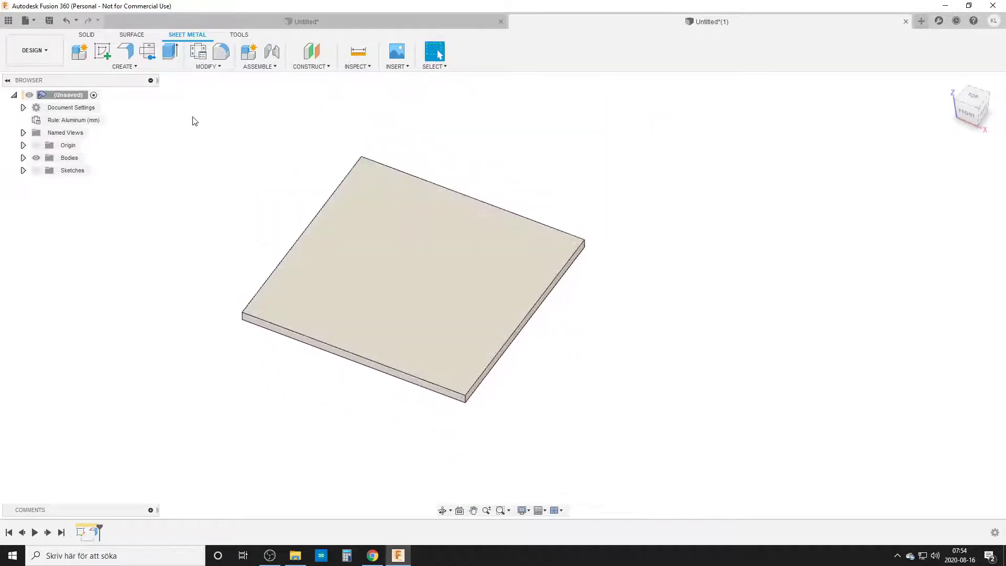
{"action": "left_click", "coordinate": [125, 52]}
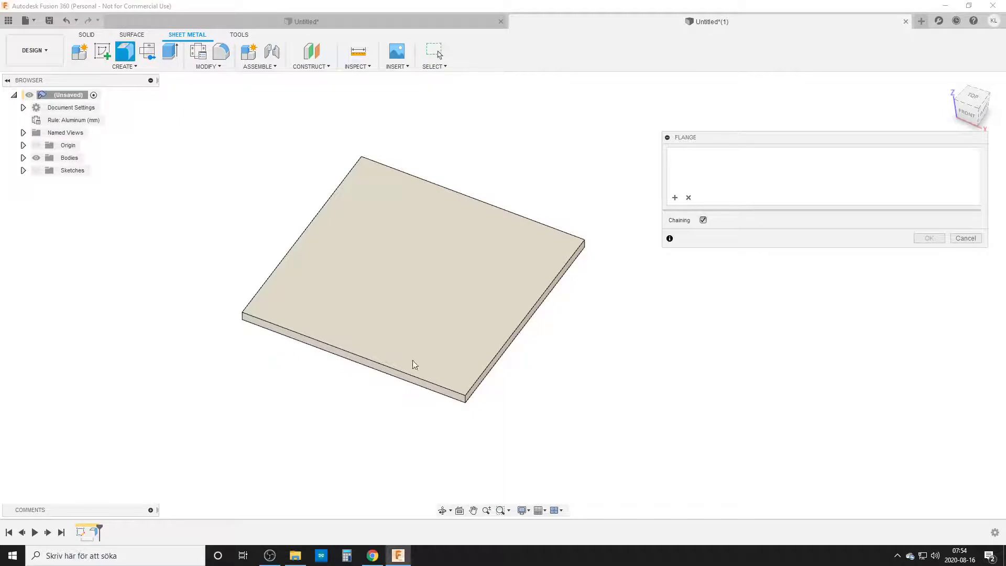
{"action": "left_click", "coordinate": [400, 371]}
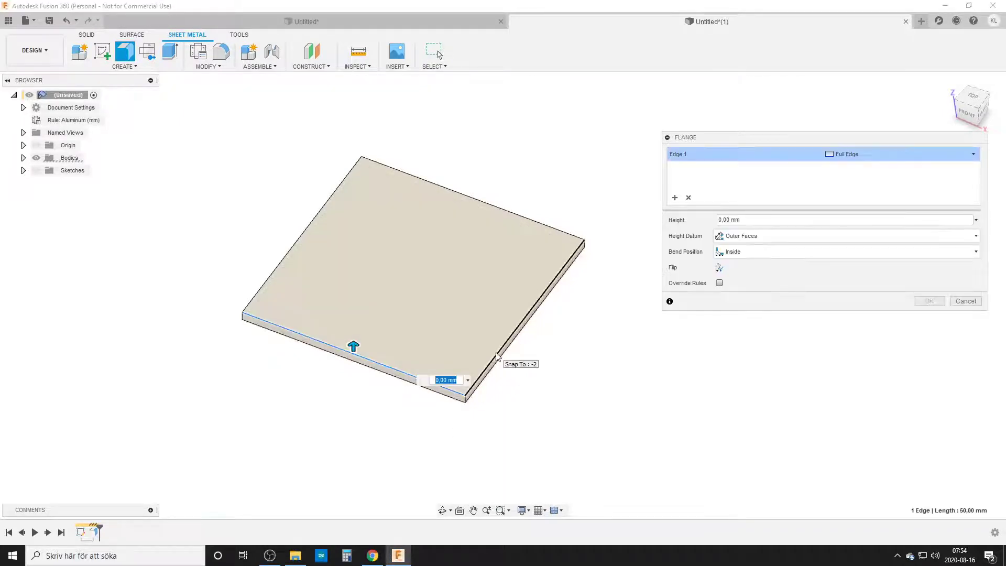
{"action": "left_click", "coordinate": [503, 364]}
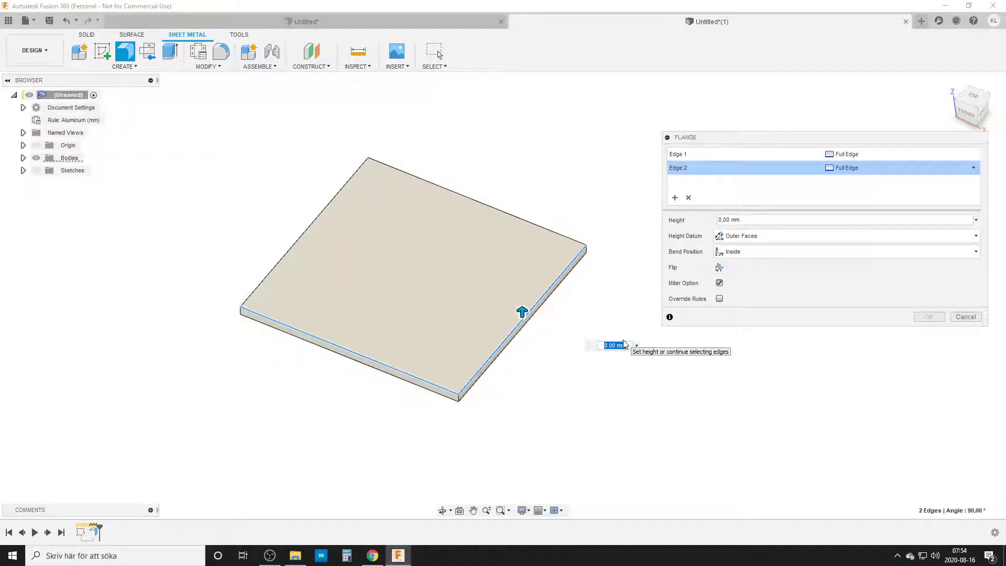
{"action": "type", "text": "50"}
- Set the flange height to 50 mm and turn off the Miter Option
{"action": "key", "text": "Return"}
{"action": "middle_click_drag", "start_coordinate": [521, 332], "coordinate": [586, 390], "text": "shift"}
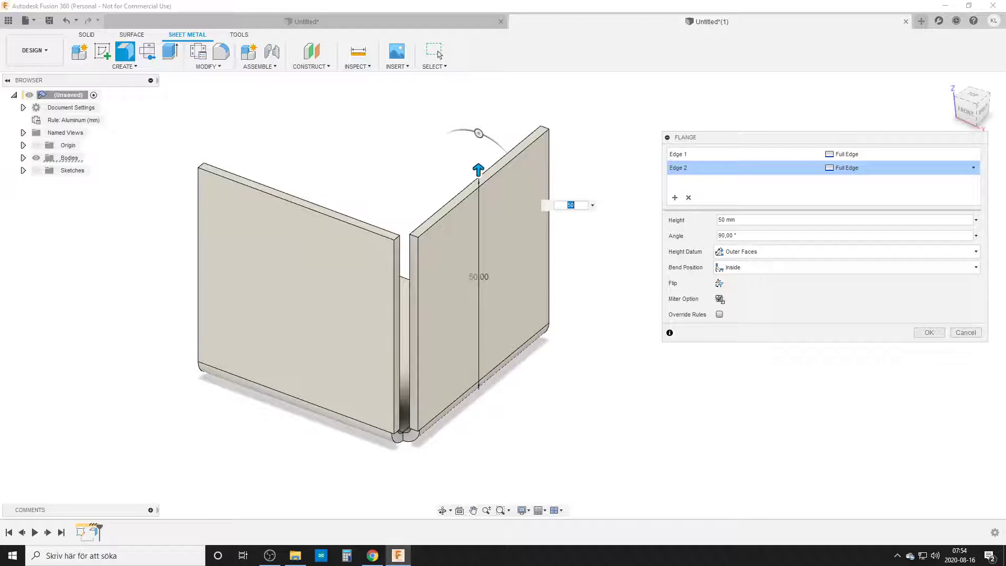
{"action": "left_click", "coordinate": [719, 299]}
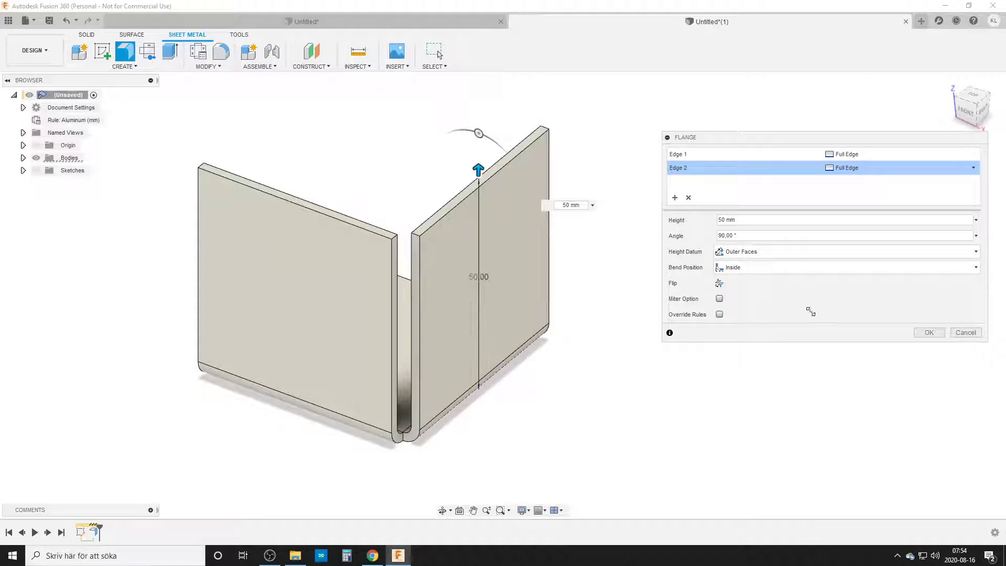
{"action": "left_click", "coordinate": [854, 154]}
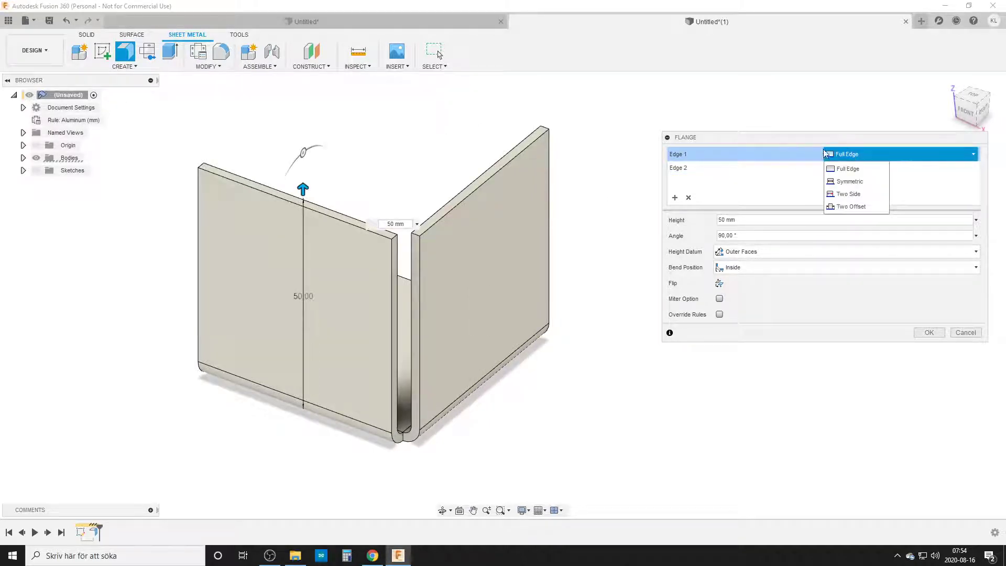
- Set the first flange edge to Two Offset, trimming it 2.1 mm short at the corner
{"action": "left_click", "coordinate": [851, 206]}
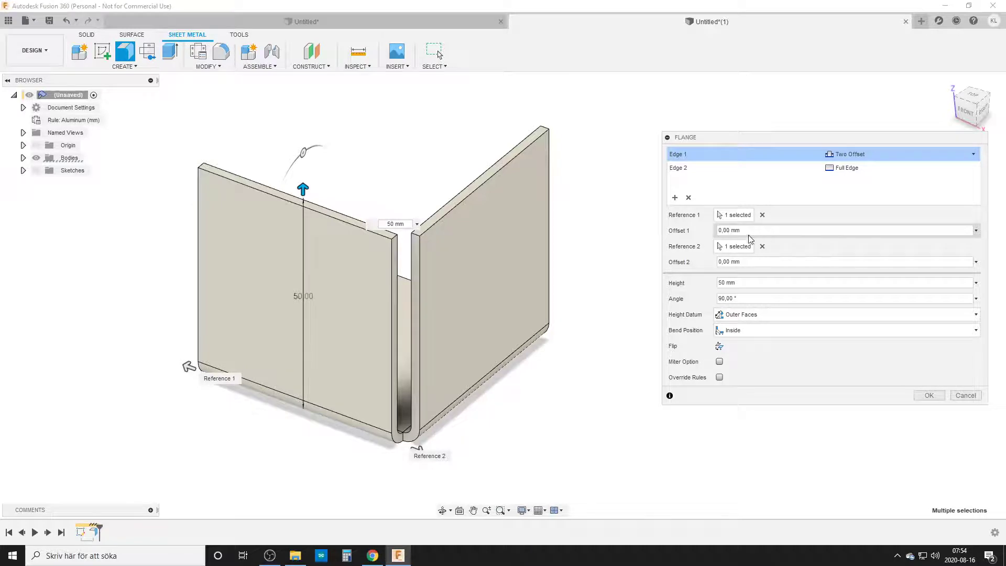
{"action": "left_click", "coordinate": [758, 262]}
{"action": "type", "text": "-2"}
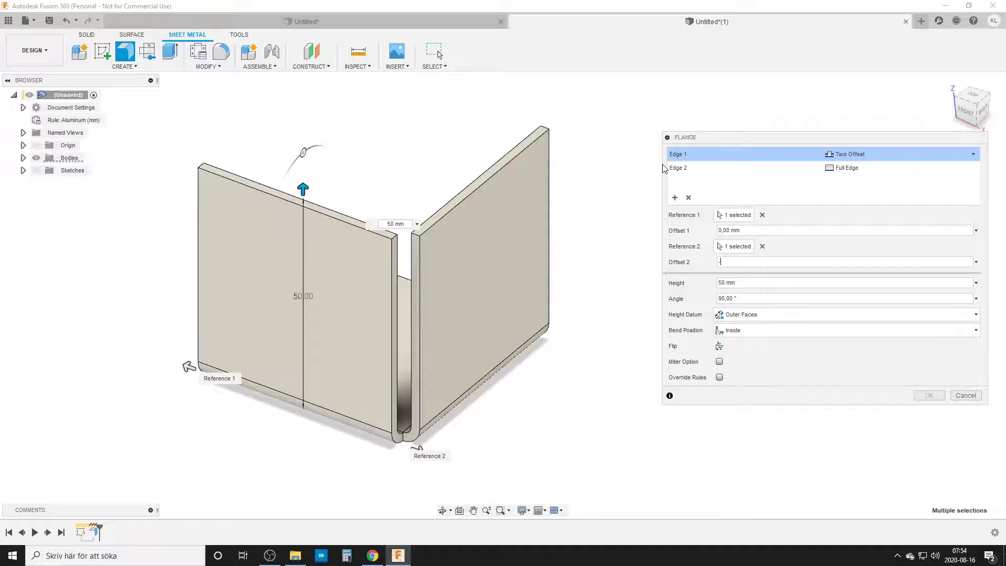
{"action": "type", "text": ",1"}
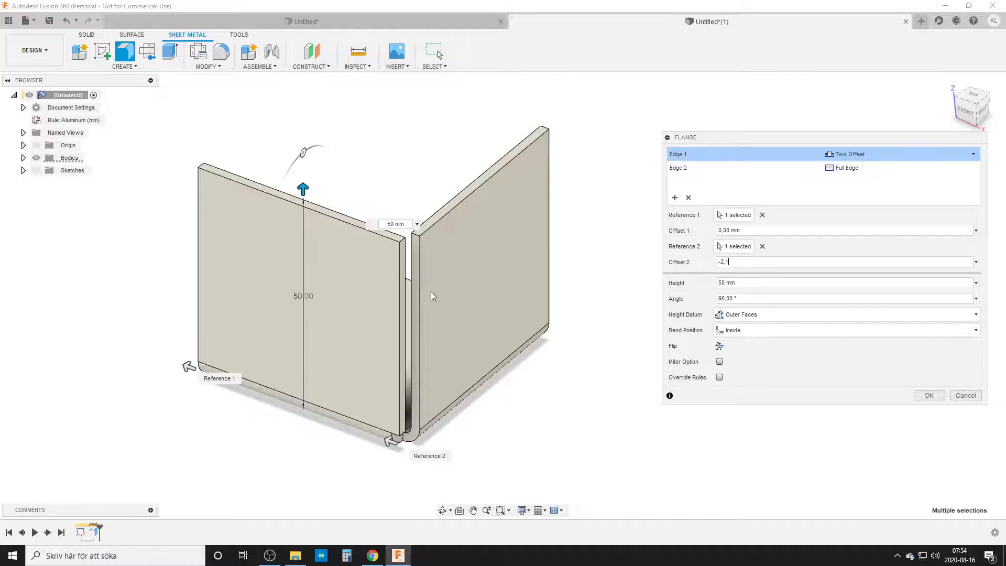
{"action": "mouse_move", "coordinate": [410, 289]}
{"action": "middle_mouse_down", "text": "shift"}
{"action": "mouse_move", "coordinate": [495, 306]}
{"action": "mouse_move", "coordinate": [916, 480]}
{"action": "middle_mouse_up", "text": "shift"}
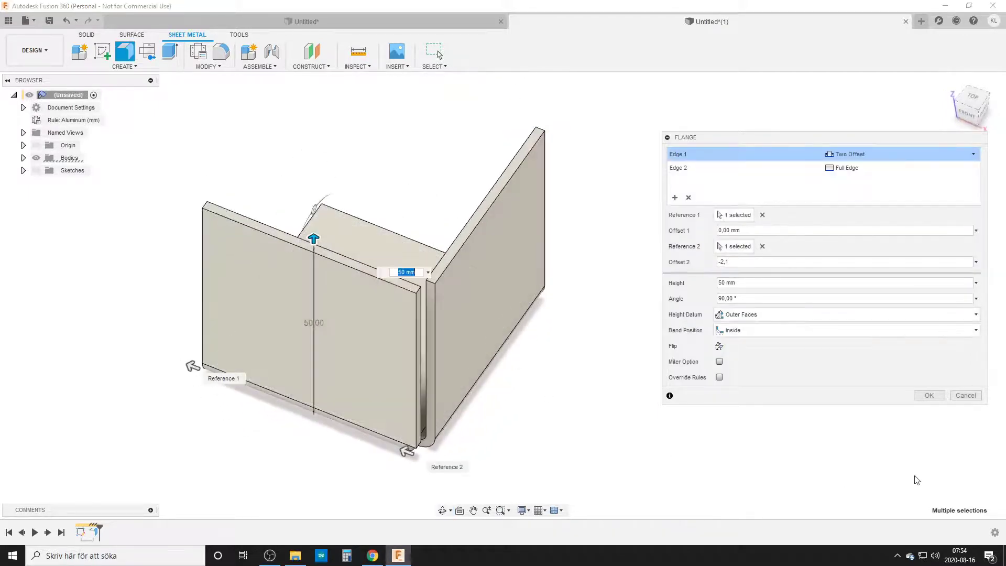
- Set the second flange edge to Two Offset with Offset 1 of 0,01 mm, checking the corner
{"action": "left_click", "coordinate": [843, 168]}
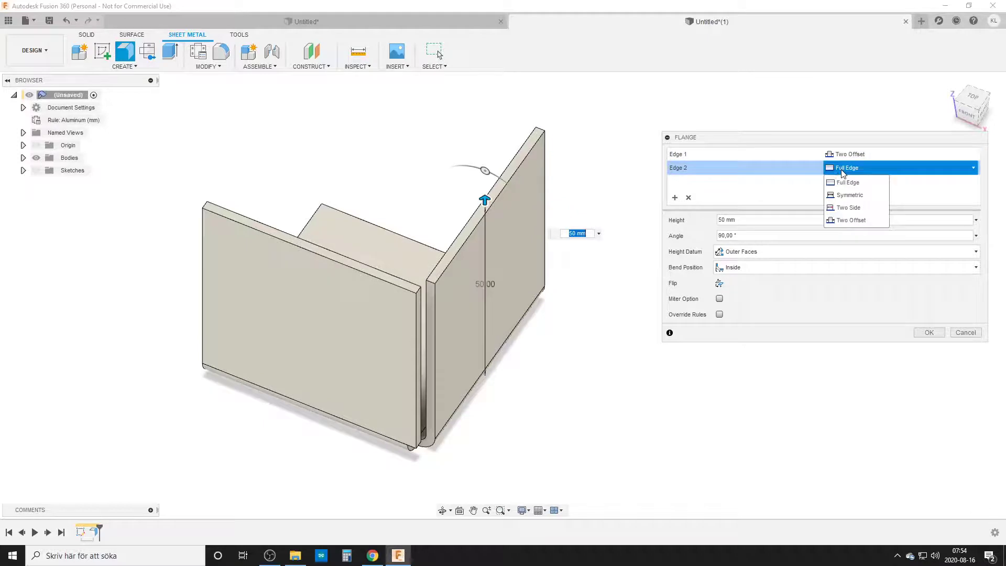
{"action": "left_click", "coordinate": [852, 221]}
{"action": "type", "text": "0,01"}
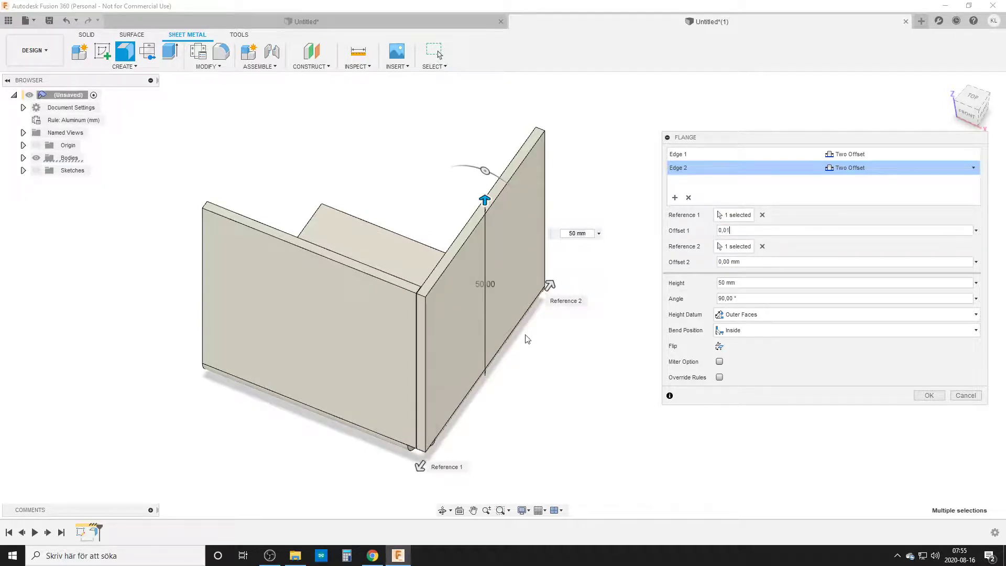
{"action": "left_click", "coordinate": [726, 232]}
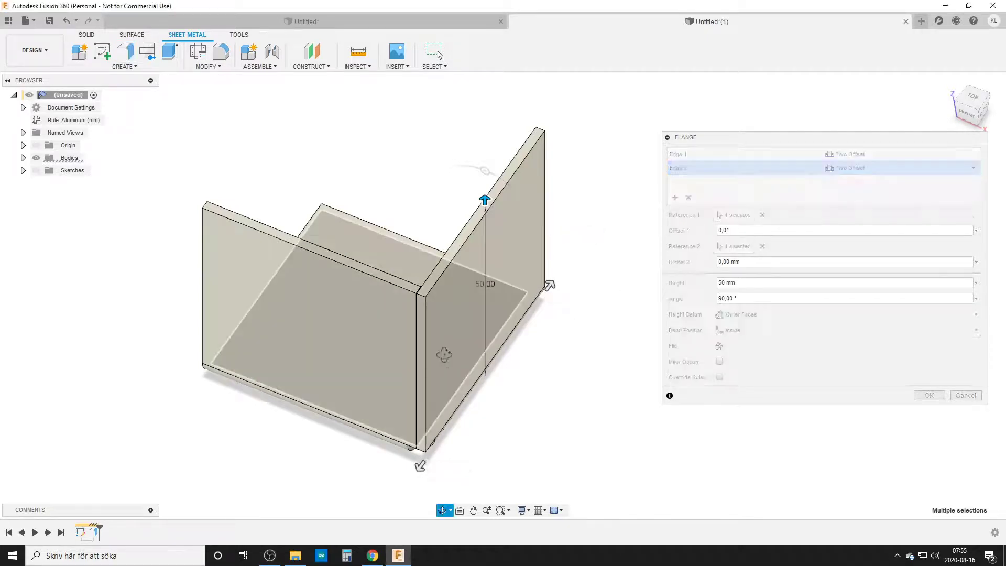
{"action": "middle_click_drag", "start_coordinate": [443, 353], "coordinate": [456, 391], "text": "shift"}
{"action": "scroll", "coordinate": [455, 391], "scroll_direction": "up", "scroll_amount": 5}
{"action": "scroll", "coordinate": [455, 392], "scroll_direction": "up", "scroll_amount": 3}
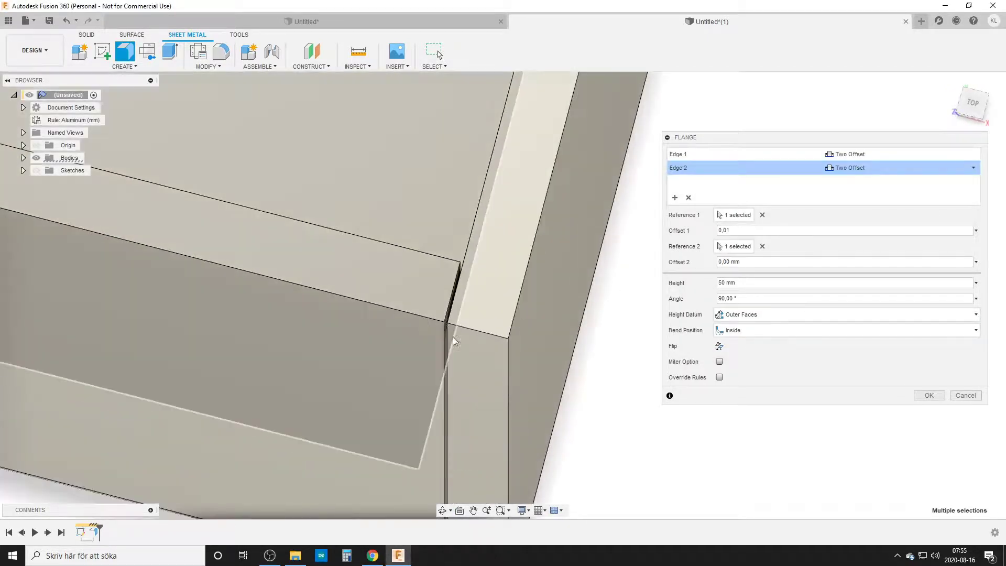
{"action": "scroll", "coordinate": [451, 386], "scroll_direction": "down", "scroll_amount": 2}
{"action": "middle_click_drag", "start_coordinate": [444, 417], "coordinate": [468, 340], "text": "shift"}
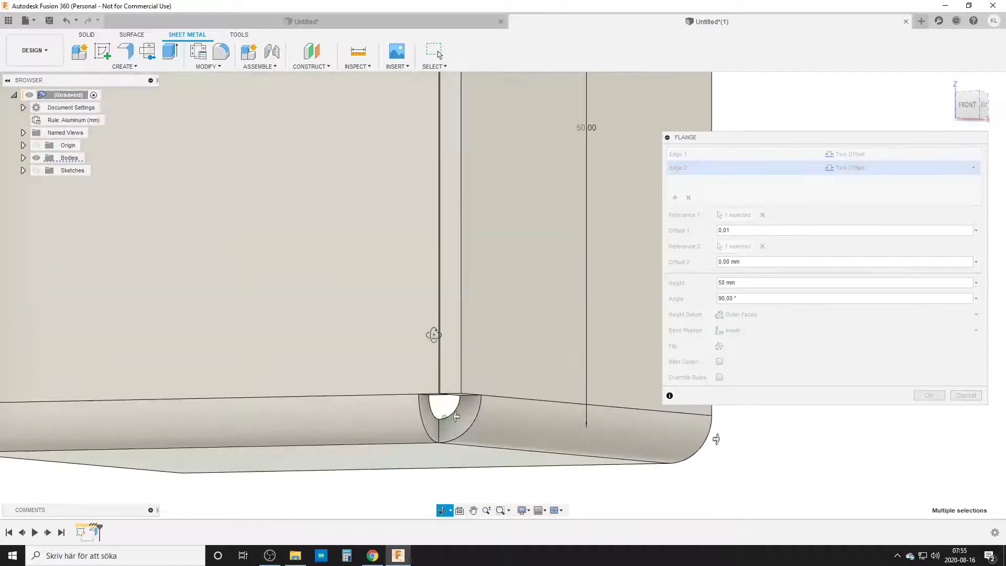
{"action": "scroll", "coordinate": [471, 330], "scroll_direction": "down", "scroll_amount": 5}
{"action": "scroll", "coordinate": [475, 326], "scroll_direction": "down", "scroll_amount": 2}
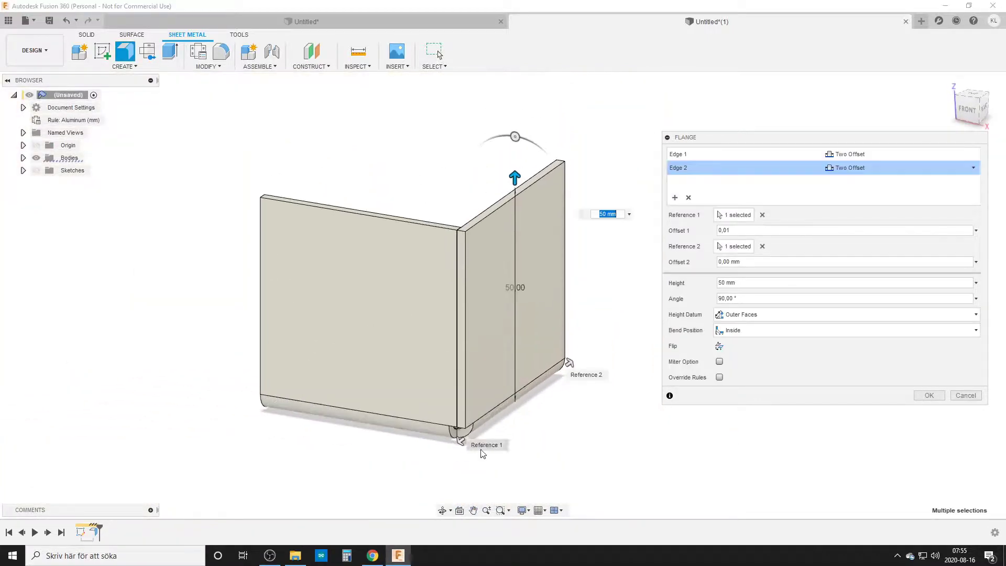
{"action": "middle_click_drag", "start_coordinate": [441, 448], "coordinate": [449, 393], "text": "shift"}
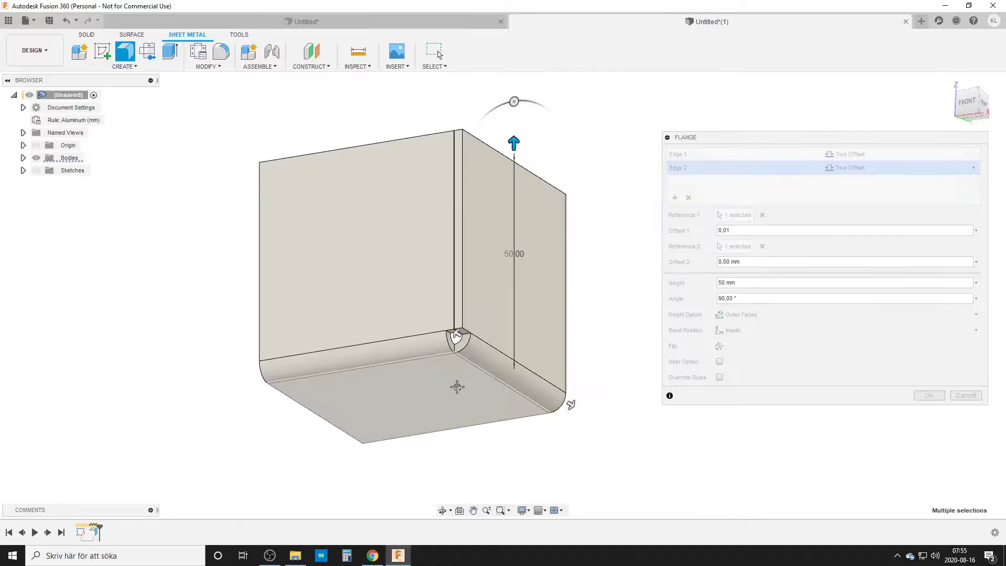
- Override the 2 Bend Corner rule with a Tear relief and confirm the two flanges
{"action": "left_click", "coordinate": [719, 378]}
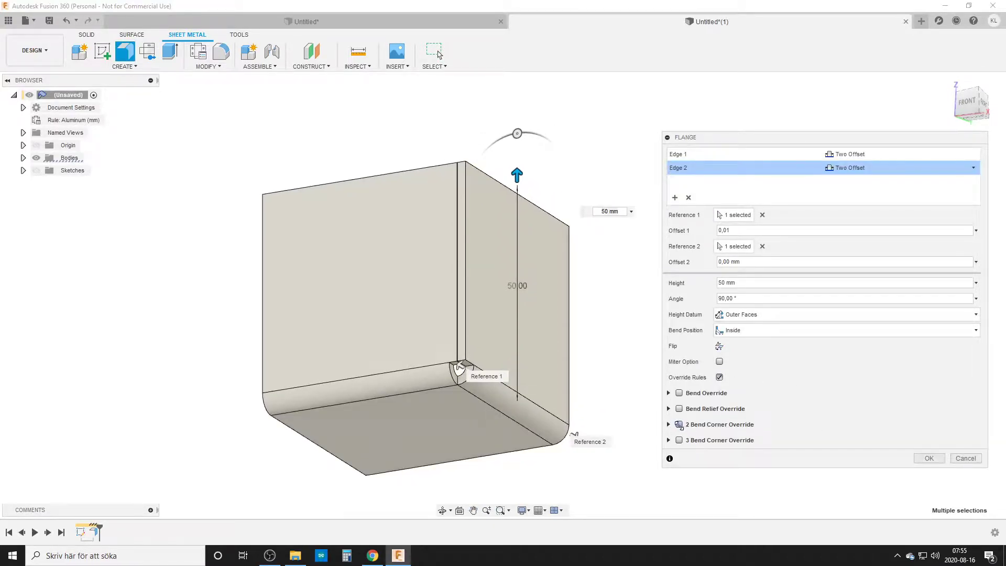
{"action": "left_click", "coordinate": [679, 425]}
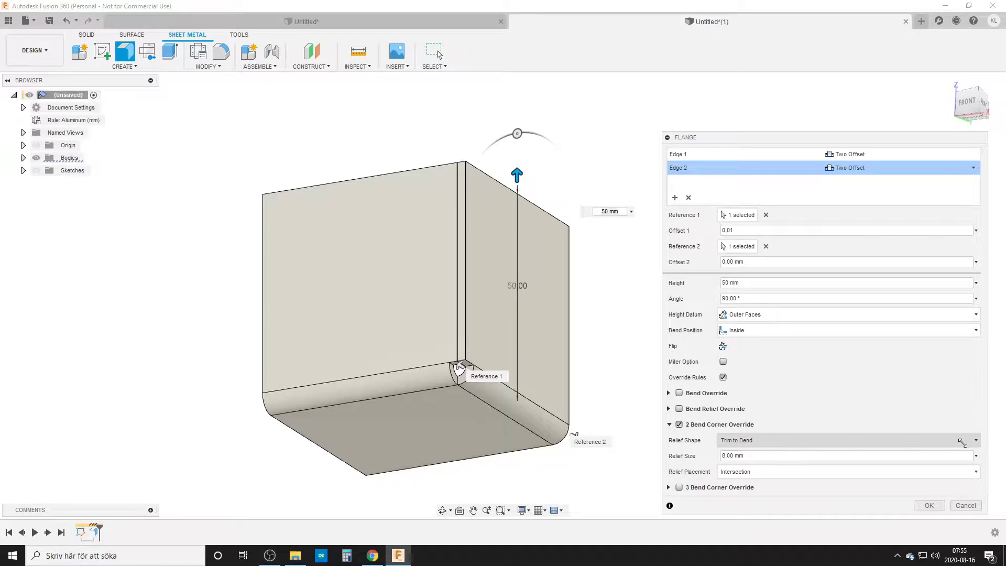
{"action": "left_click", "coordinate": [857, 442]}
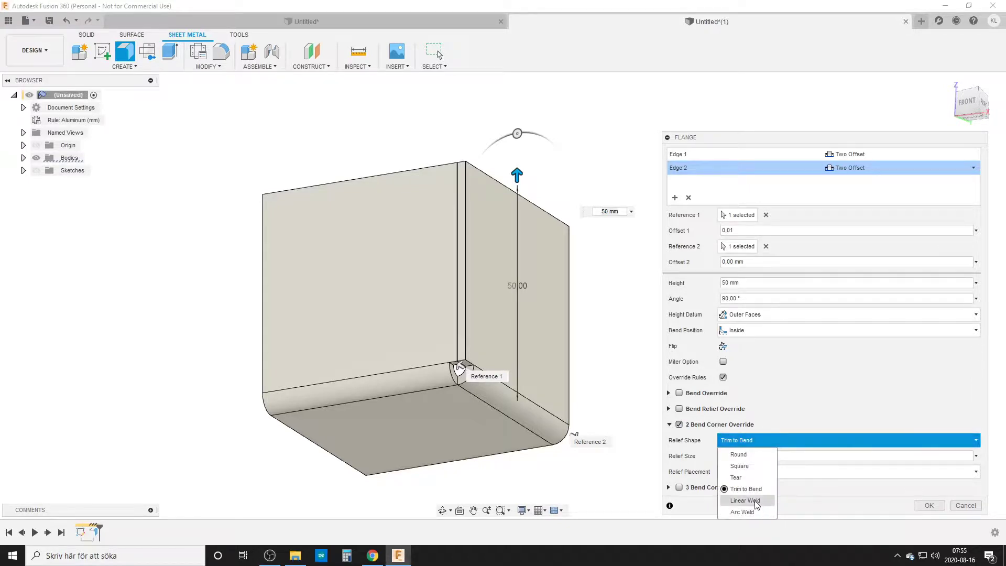
{"action": "left_click", "coordinate": [736, 478]}
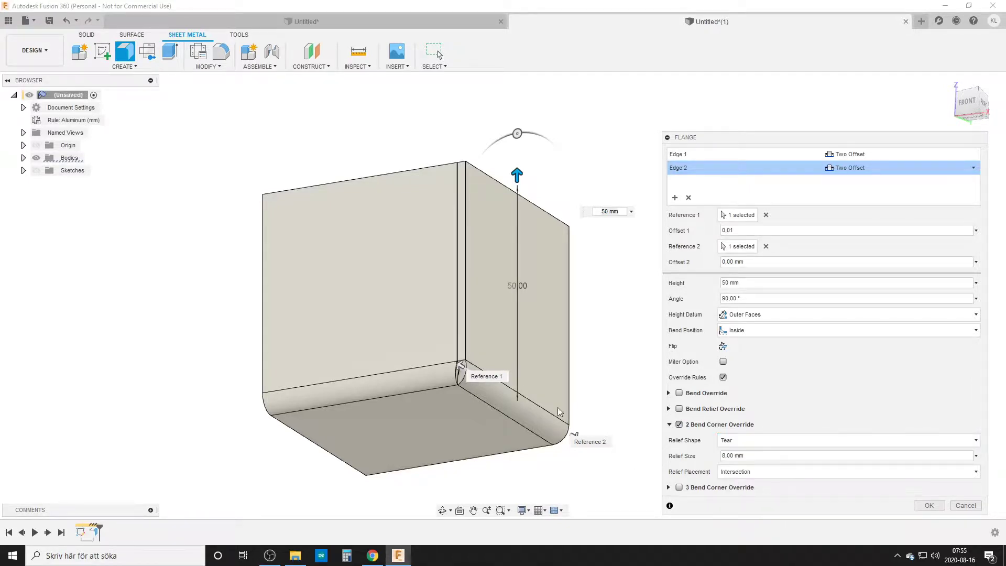
{"action": "scroll", "coordinate": [449, 390], "scroll_direction": "up", "scroll_amount": 5}
{"action": "middle_click_drag", "start_coordinate": [449, 389], "coordinate": [491, 361], "text": "shift"}
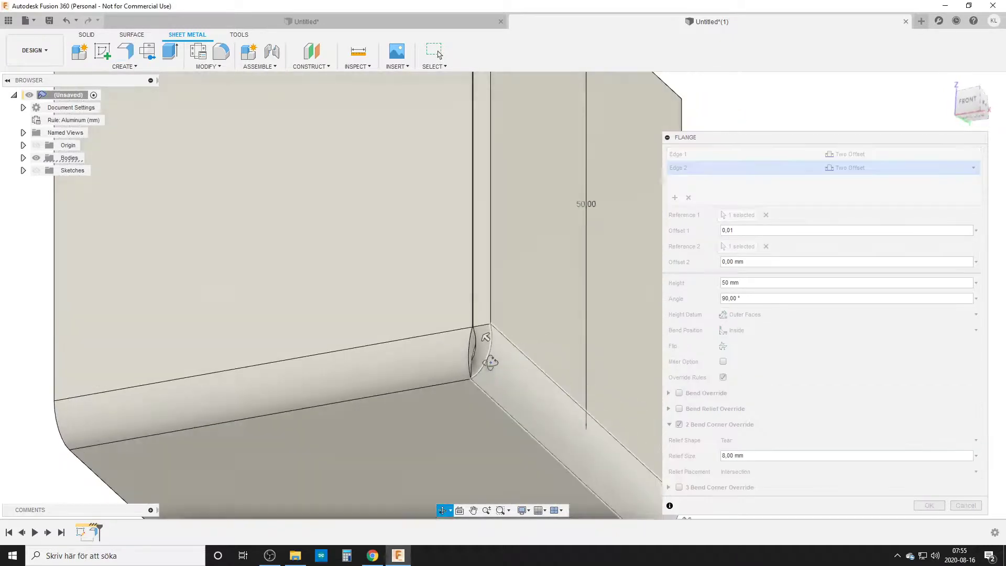
{"action": "left_click", "coordinate": [929, 505]}
{"action": "scroll", "coordinate": [534, 316], "scroll_direction": "down", "scroll_amount": 5}
{"action": "middle_click_drag", "start_coordinate": [561, 348], "coordinate": [546, 441], "text": "shift"}
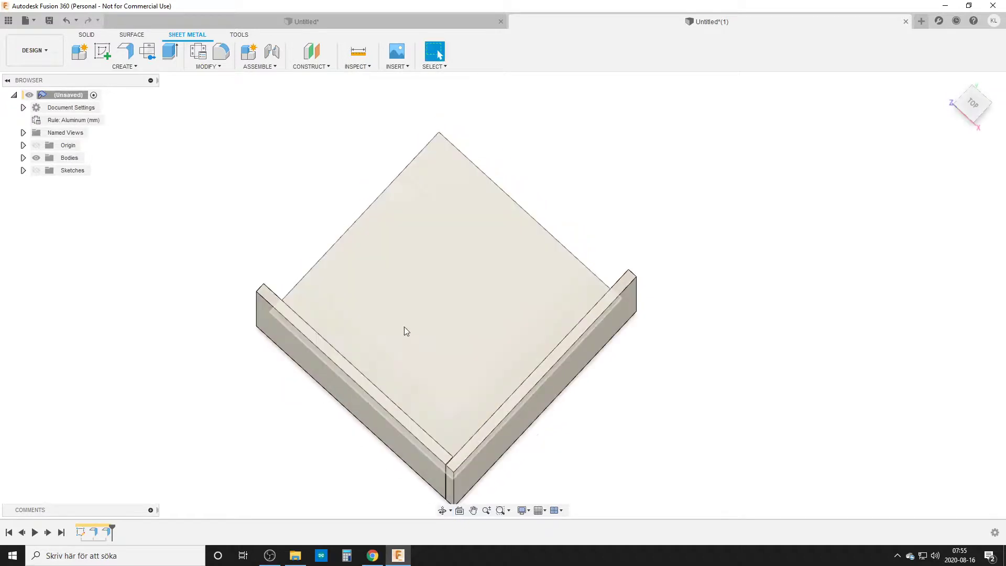
{"action": "left_click", "coordinate": [209, 67]}
{"action": "left_click", "coordinate": [208, 79]}
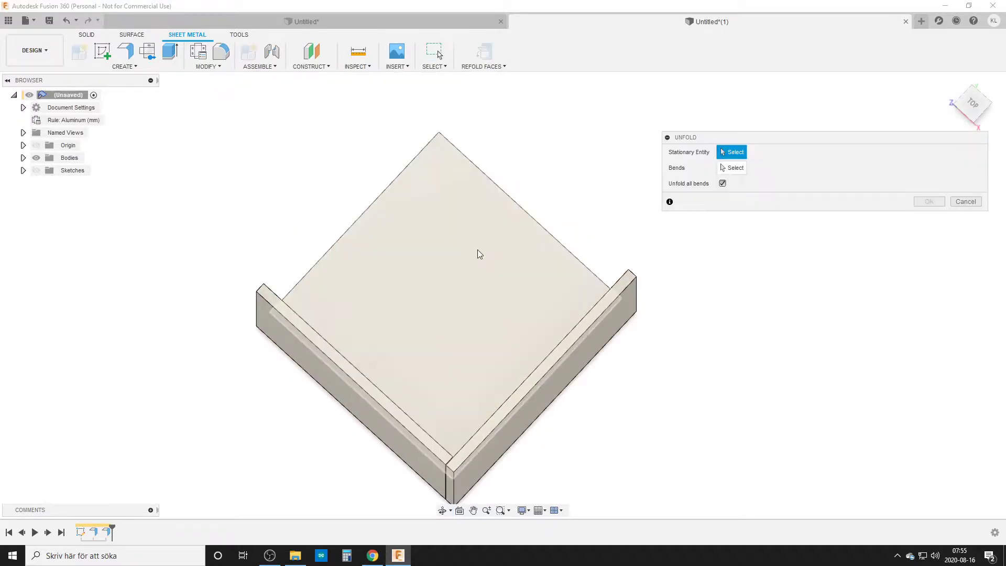
{"action": "left_click", "coordinate": [481, 250]}
{"action": "scroll", "coordinate": [481, 250], "scroll_direction": "up", "scroll_amount": 3}
{"action": "scroll", "coordinate": [487, 253], "scroll_direction": "down", "scroll_amount": 2}
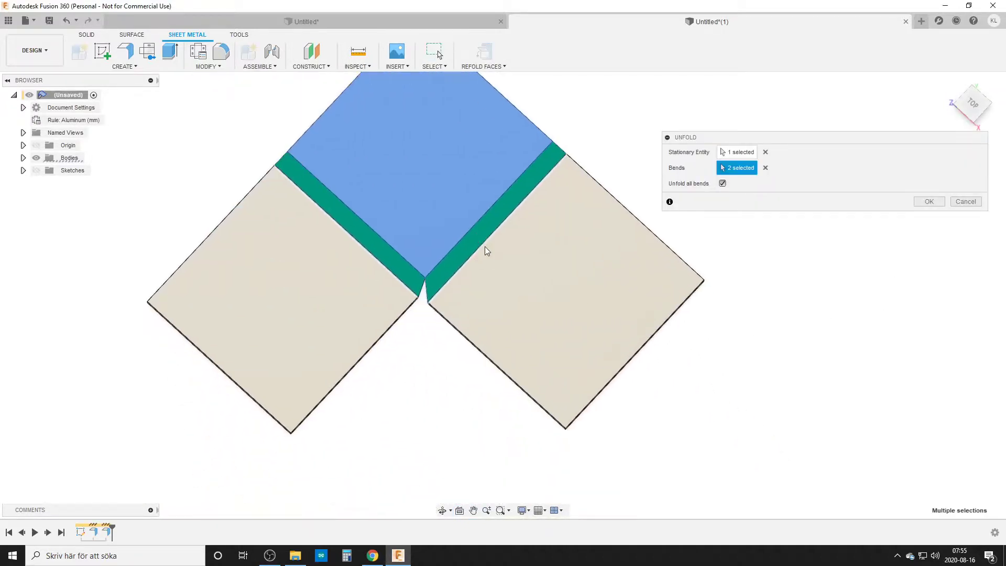
{"action": "left_click", "coordinate": [966, 202]}
{"action": "mouse_move", "coordinate": [454, 298]}
{"action": "middle_mouse_down"}
{"action": "mouse_move", "coordinate": [449, 309]}
{"action": "mouse_move", "coordinate": [466, 249]}
{"action": "mouse_move", "coordinate": [474, 315]}
{"action": "middle_mouse_up"}
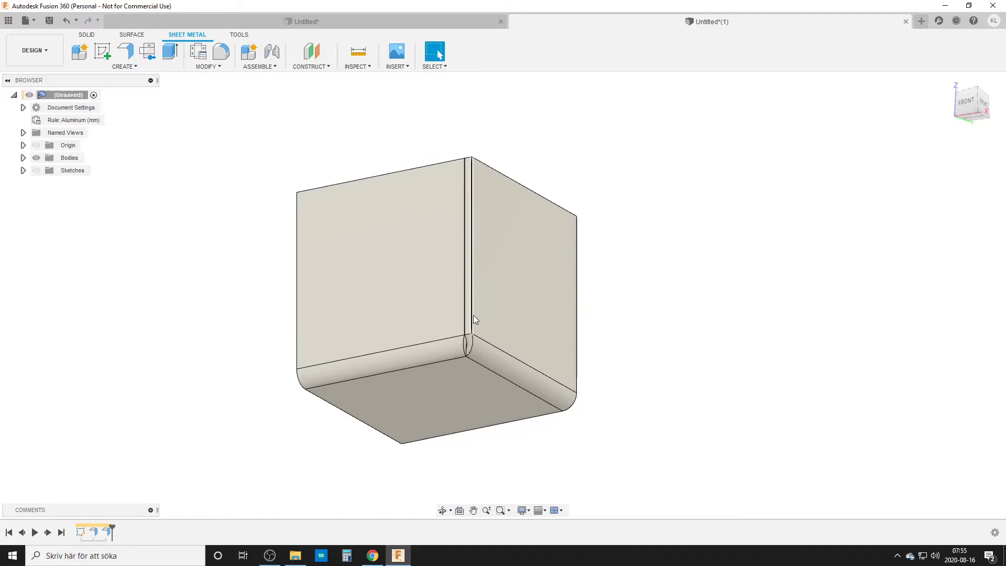